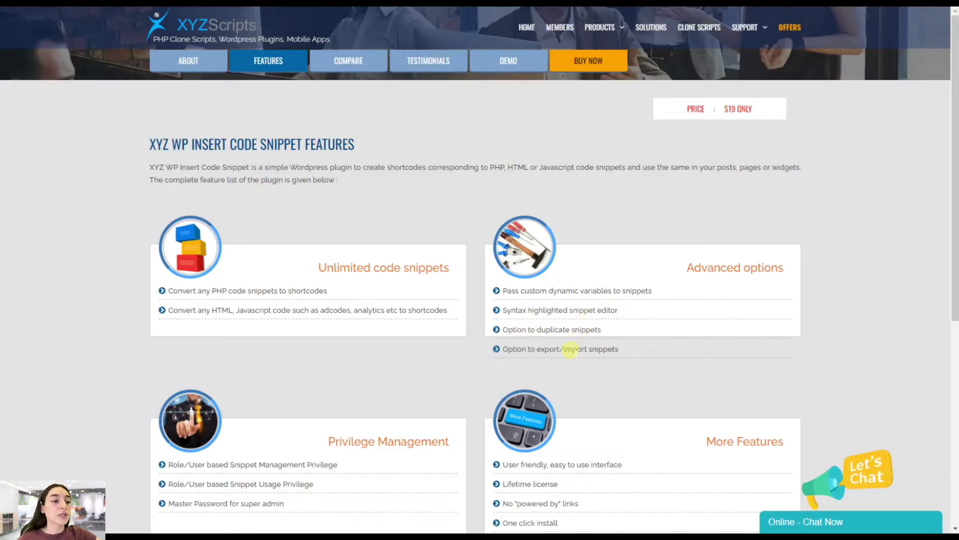
- Create a PHP snippet named 'Adding a personalized message to logged in user' with the pasted welcome-message code
scroll(595, 381, down, 3)
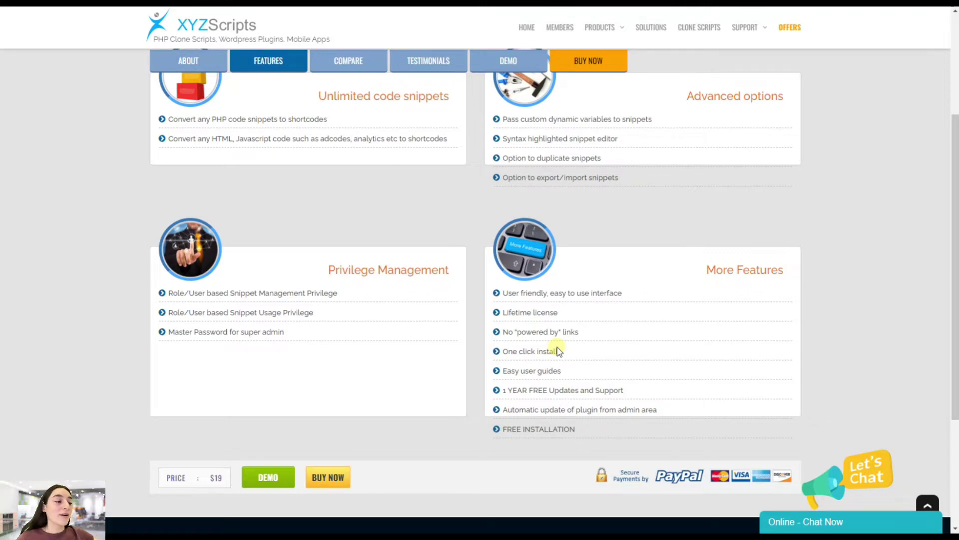
scroll(557, 348, up, 4)
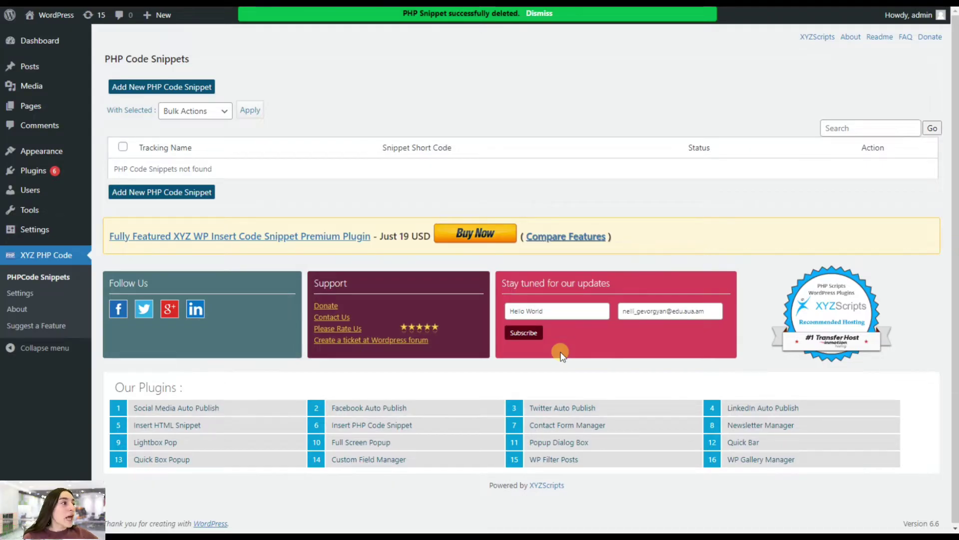
click(166, 89)
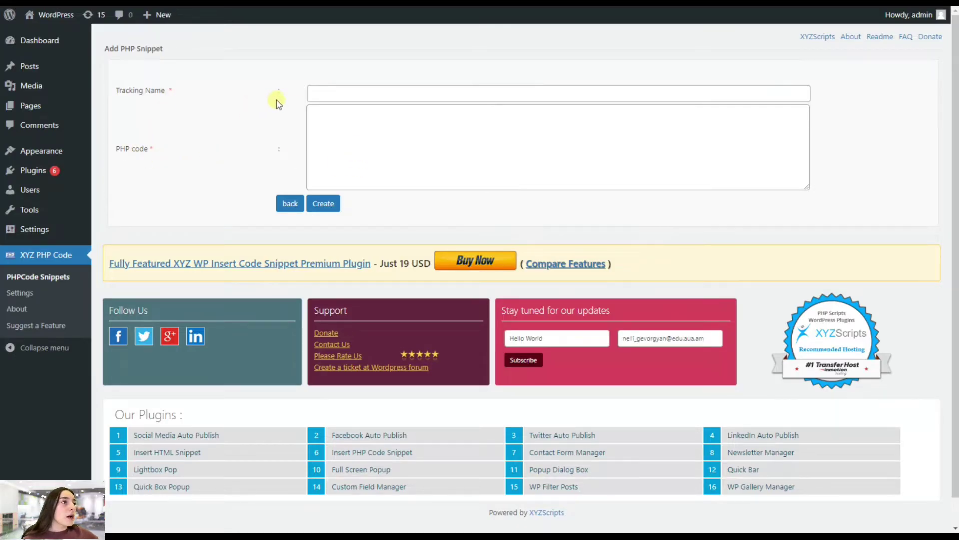
click(313, 97)
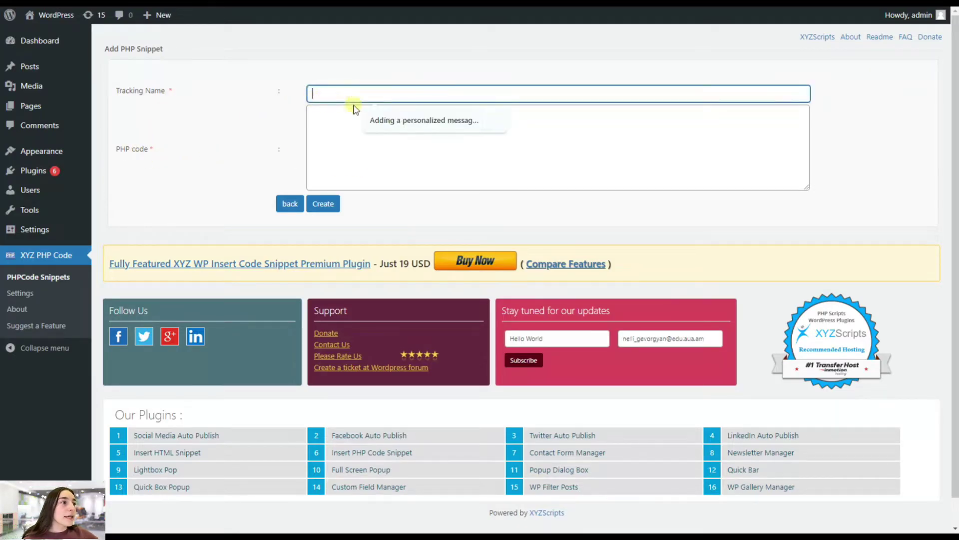
click(403, 123)
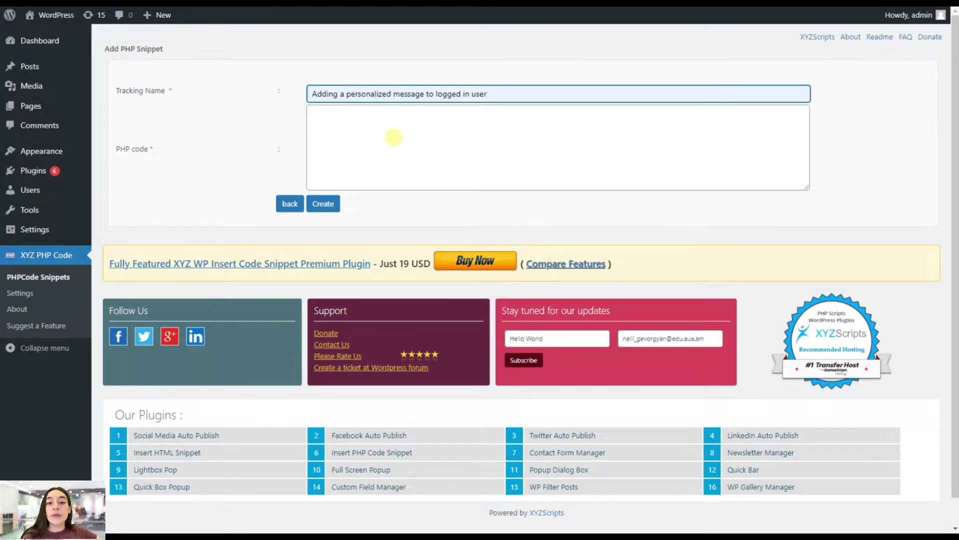
click(394, 137)
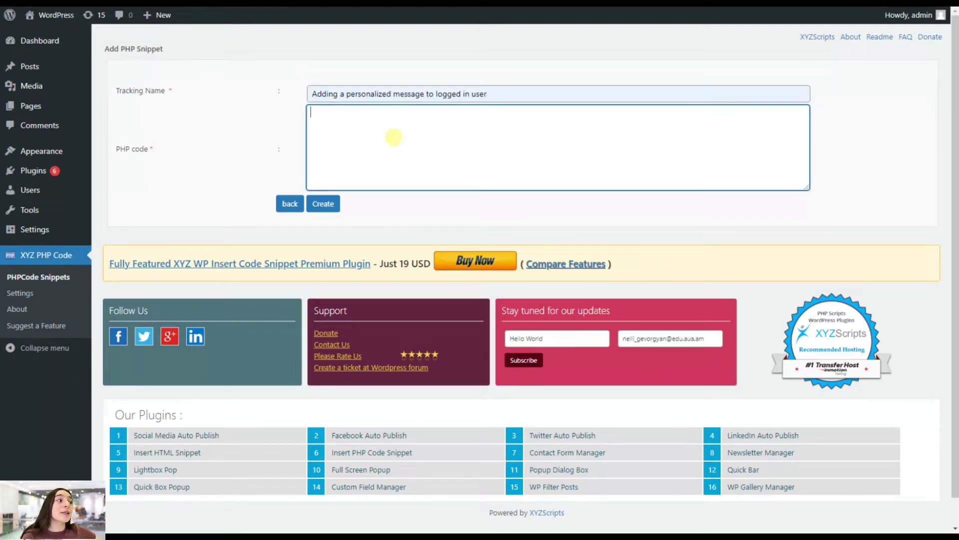
text(if ( is_user_logged_in() ) {$current_user = wp_get_current_user();echo '<h1 class="qodef-welcome-title logged-in">' . sprintf( esc_html__( 'Welcome to the website, %s', 'textdomain' ), empty( $current_user->user_firstname ) ? $current_user->display_name : $current_user->user_firstname ) . "</h1>";} else {echo '<h1 class="qodef-welcome-title">' . esc_html__( 'Welcome to the website', 'textdomain' ) . '</h1>';})
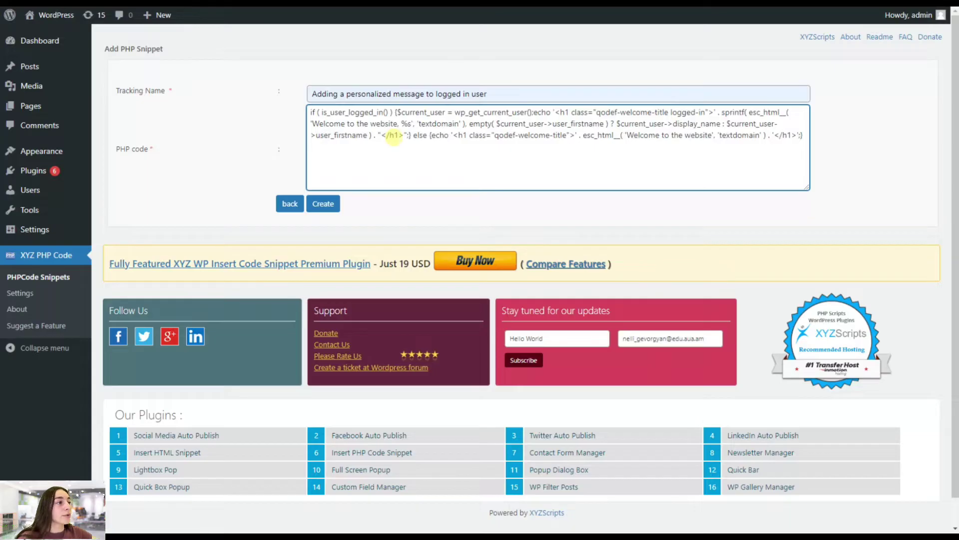
click(338, 204)
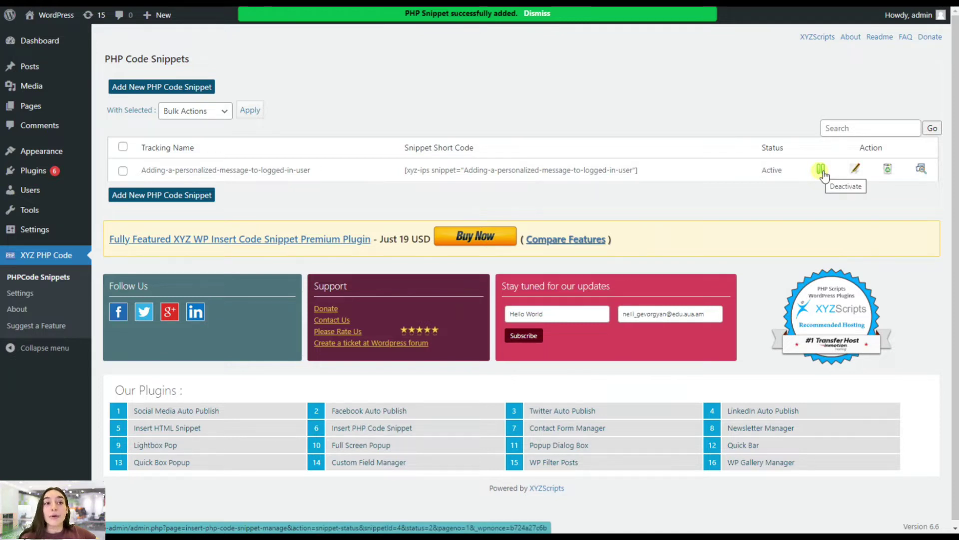
- Deactivate and reactivate the snippet, then resave it from its edit form and return to the list
click(821, 170)
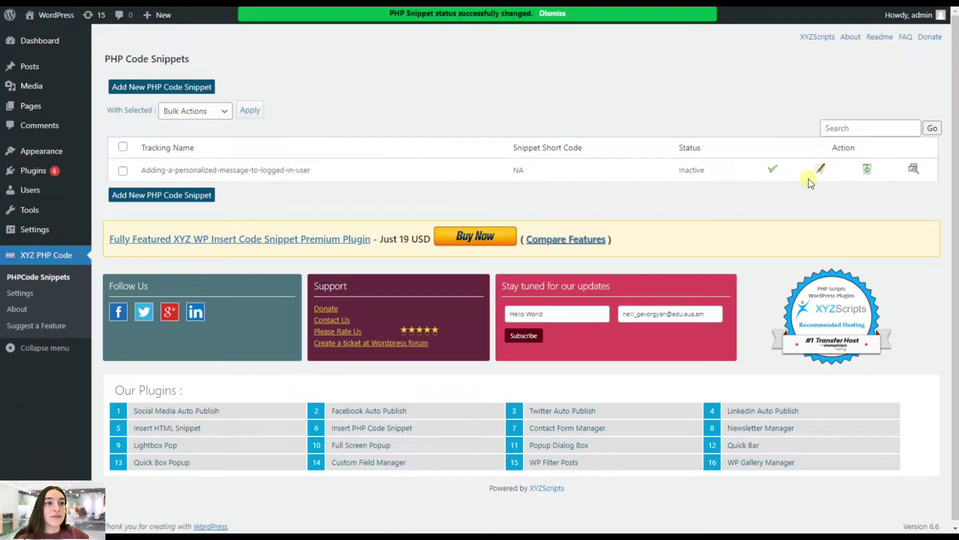
click(772, 170)
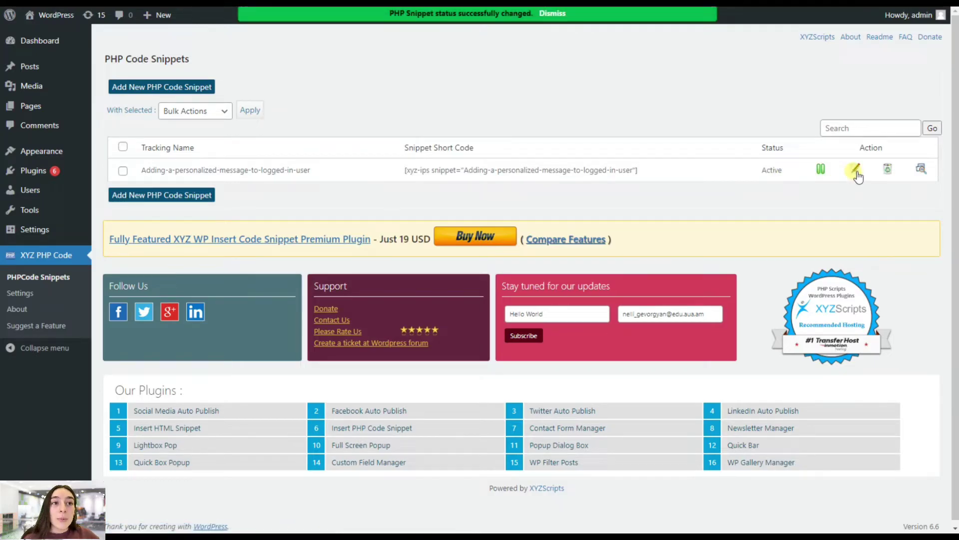
click(855, 171)
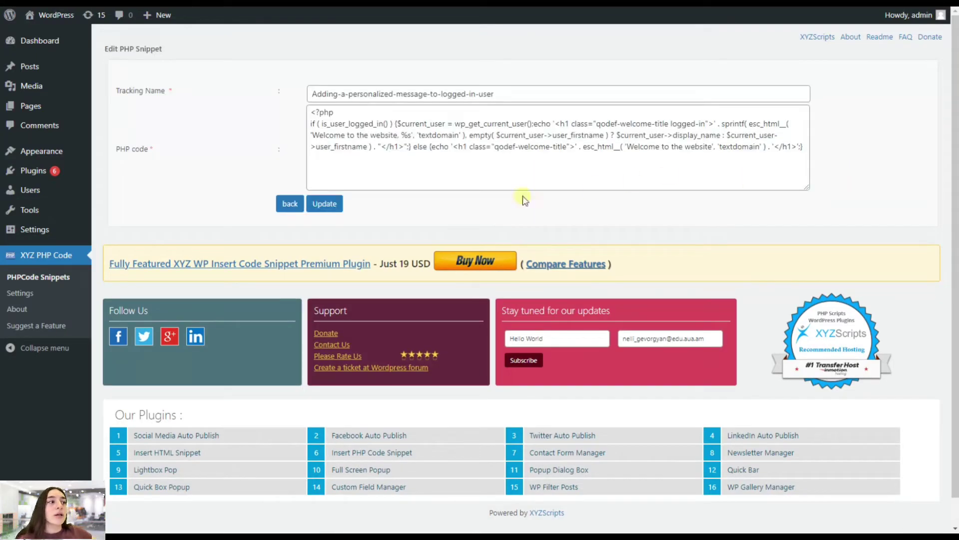
click(324, 205)
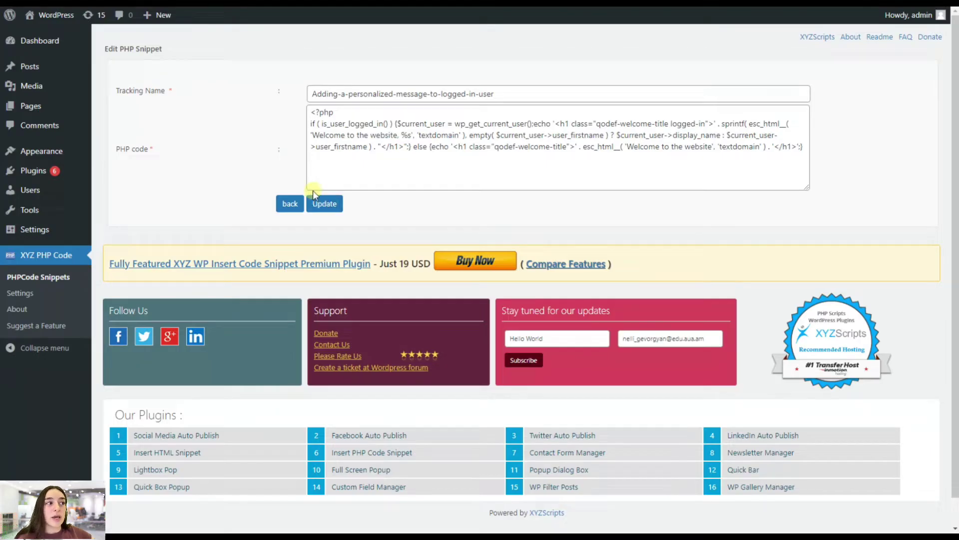
click(290, 204)
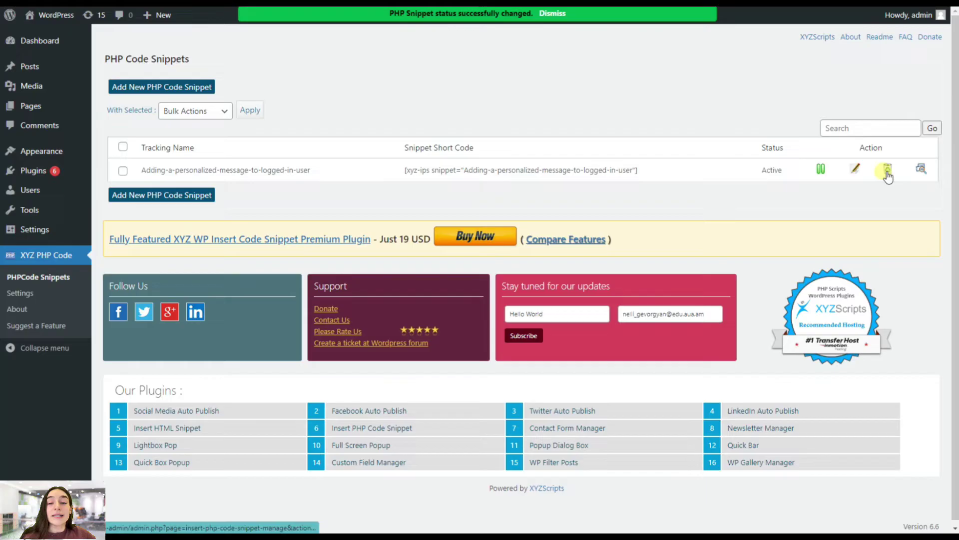
- Preview the snippet's 'Welcome to the website' output, then select its shortcode for copying
click(921, 170)
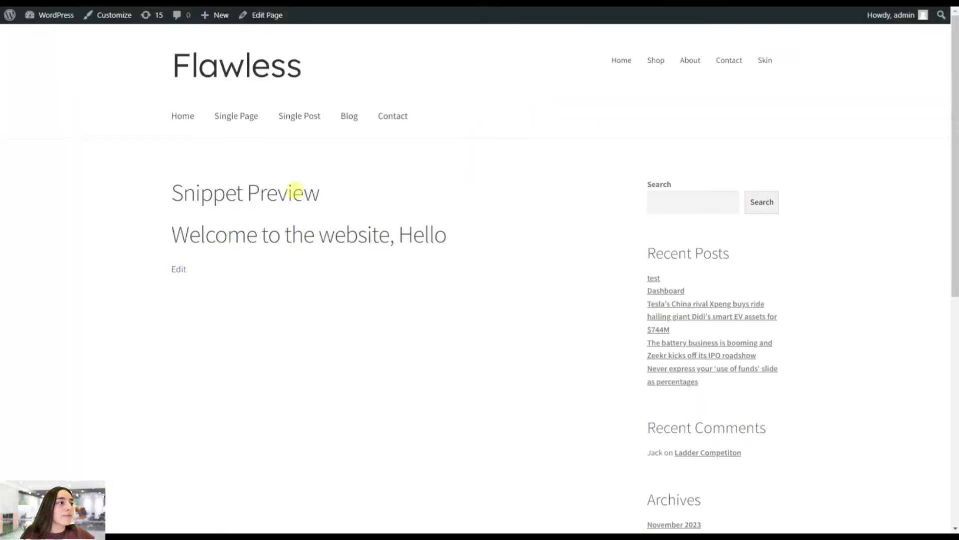
drag(172, 233, 440, 244)
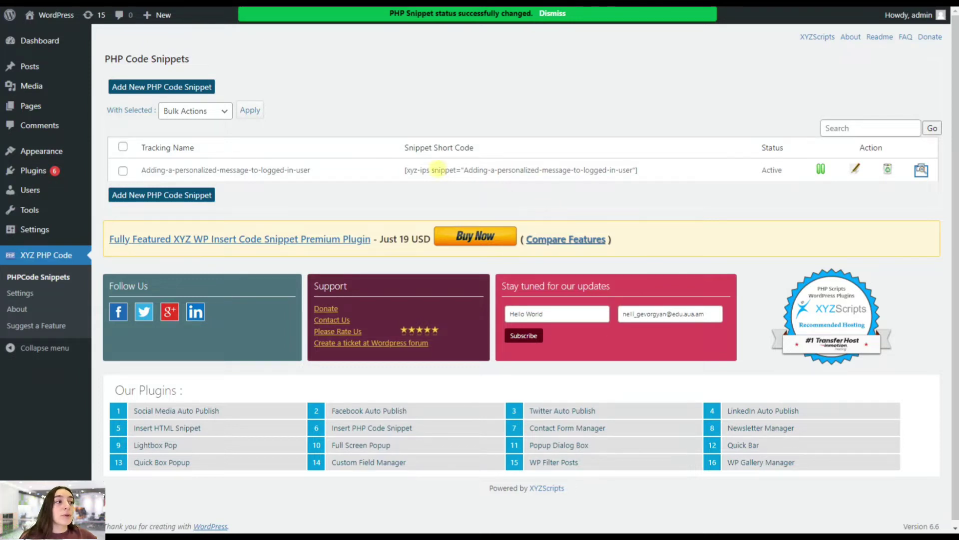
drag(399, 172, 646, 176)
key(ctrl+c)
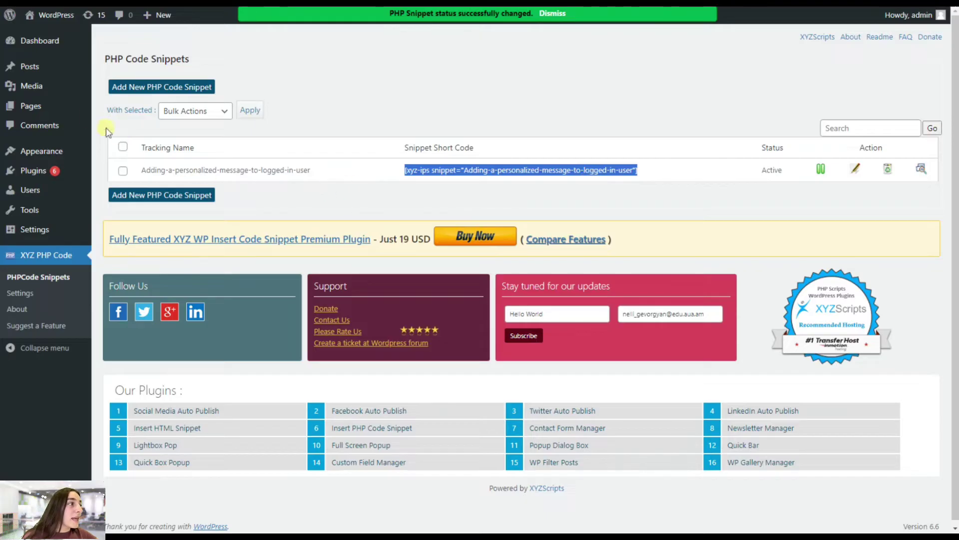
- Create a new page titled 'Personalized message' with a Shortcode block holding the snippet's shortcode
mouse_move(65, 106)
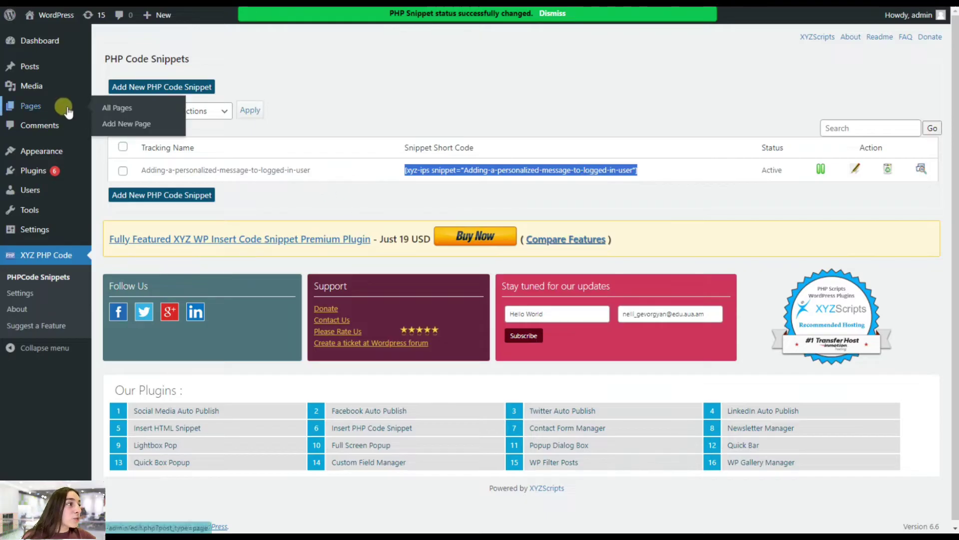
click(117, 128)
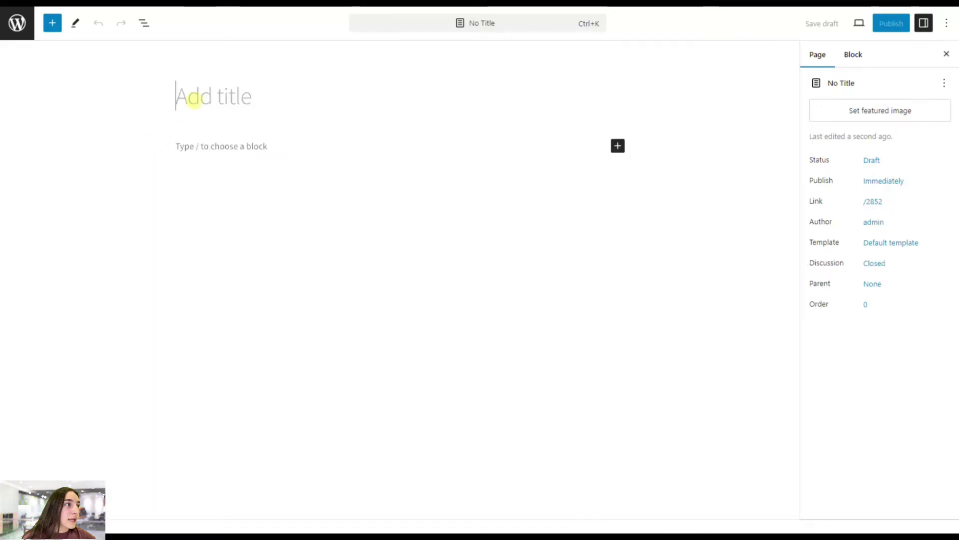
text(Pe)
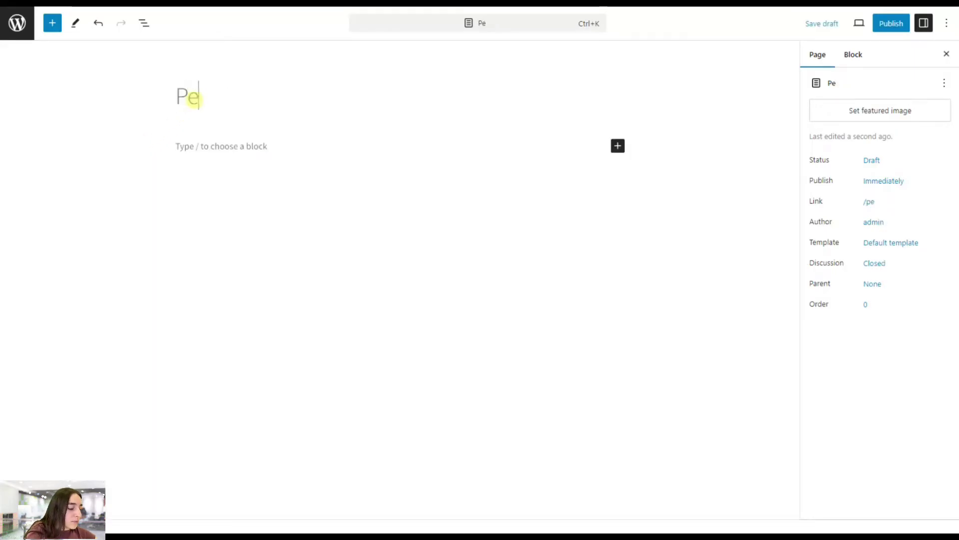
text(rsonalized message)
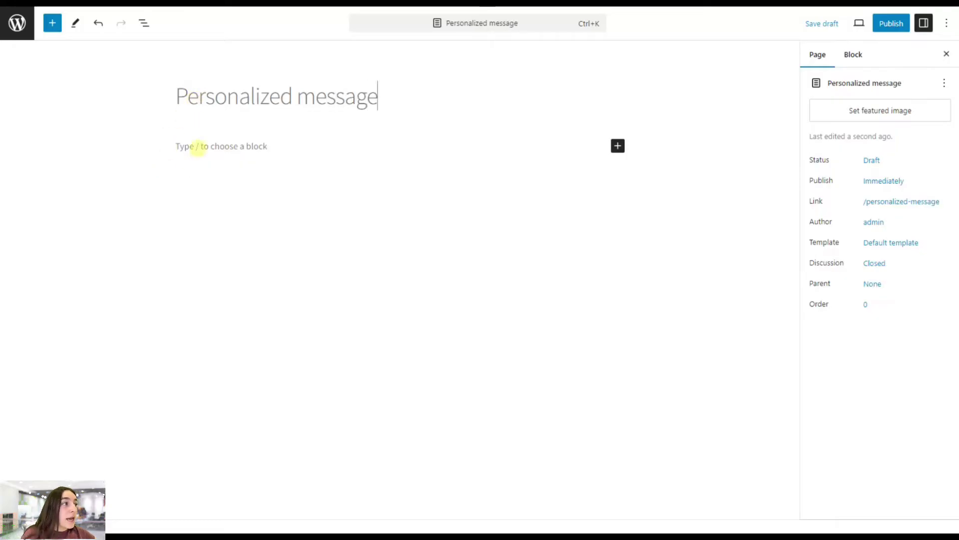
click(197, 146)
click(619, 132)
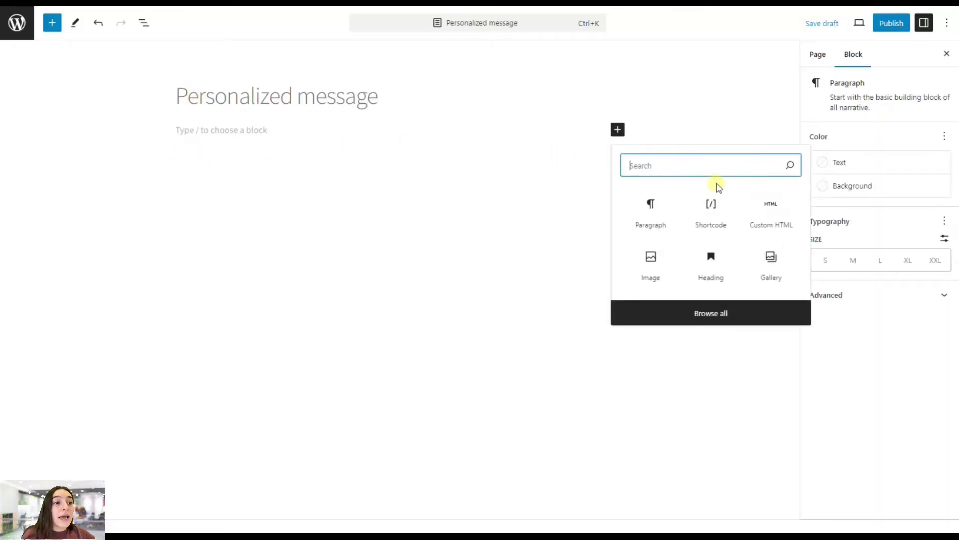
click(719, 210)
key(ctrl+v)
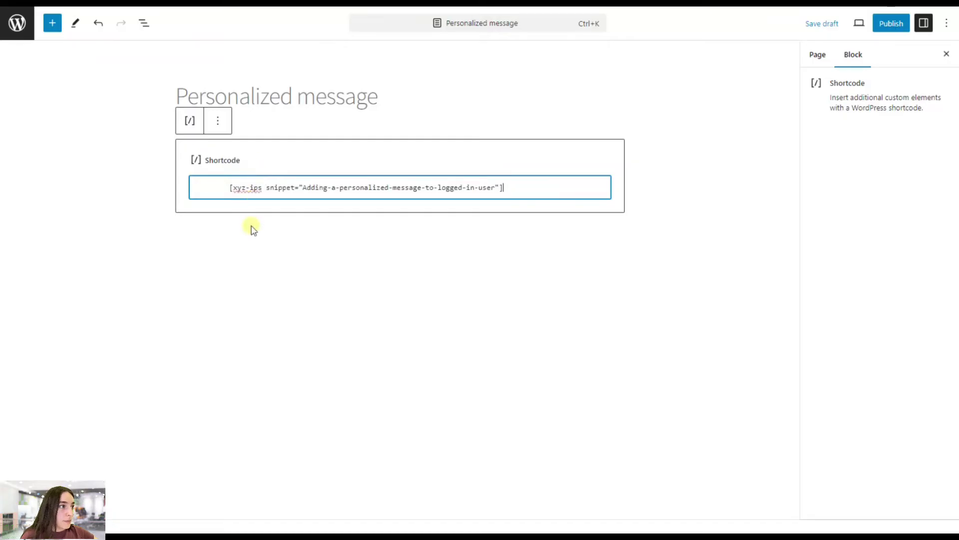
- Publish the page and view it live on the site
click(891, 30)
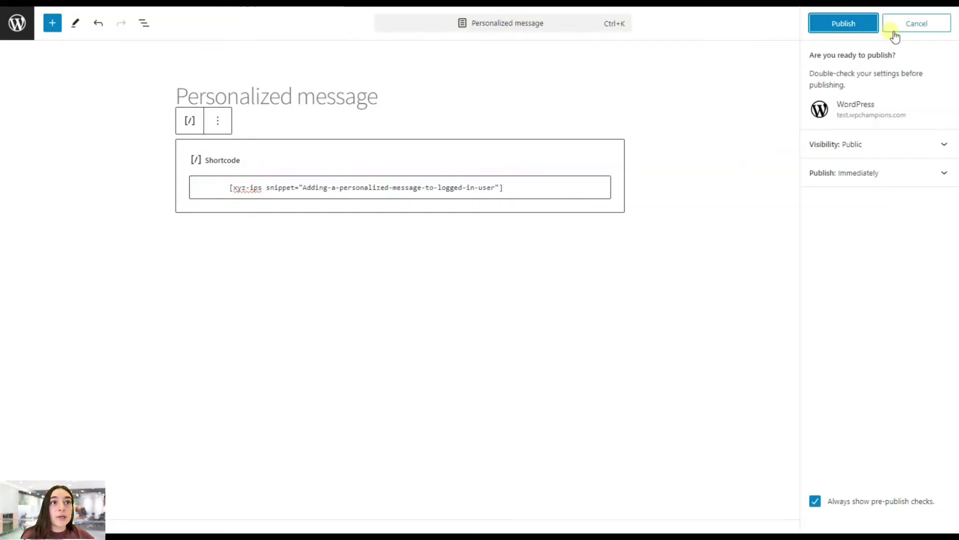
click(858, 21)
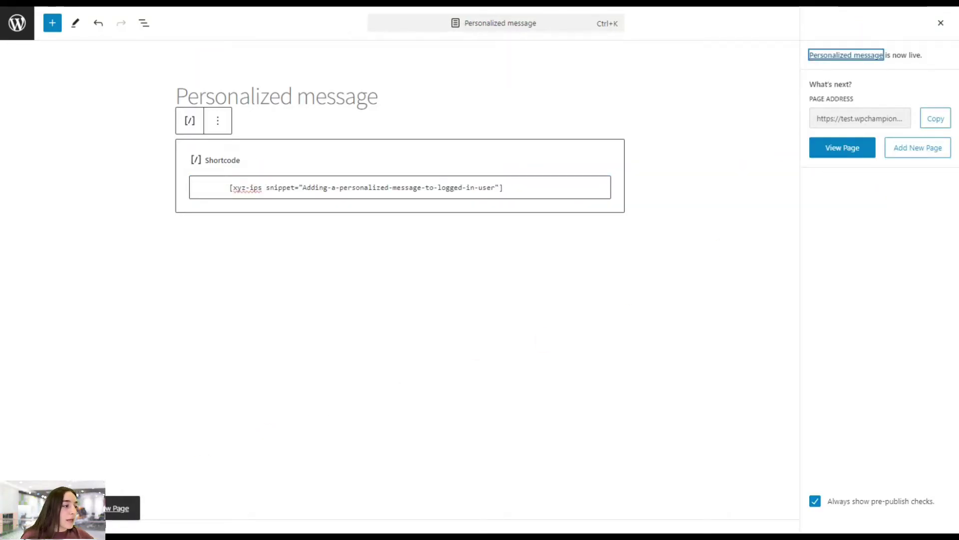
click(108, 508)
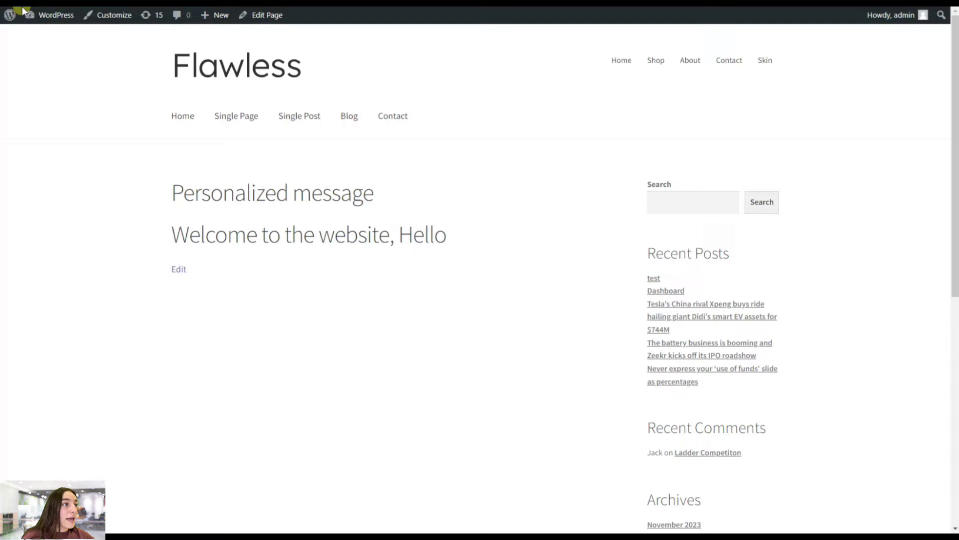
- Add a Classic block below the shortcode holding the personalized-message snippet from the PHP snippet picker
key(alt+Left)
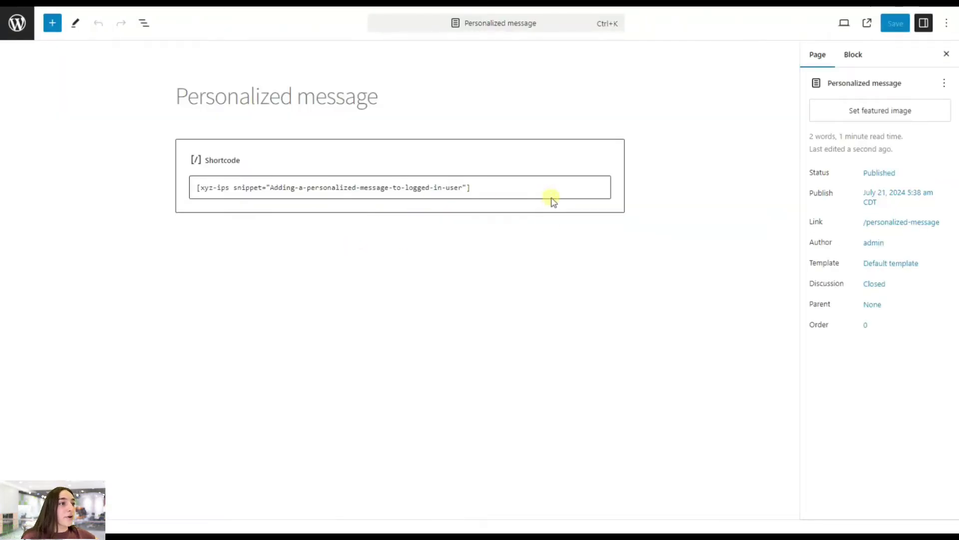
click(550, 231)
click(618, 236)
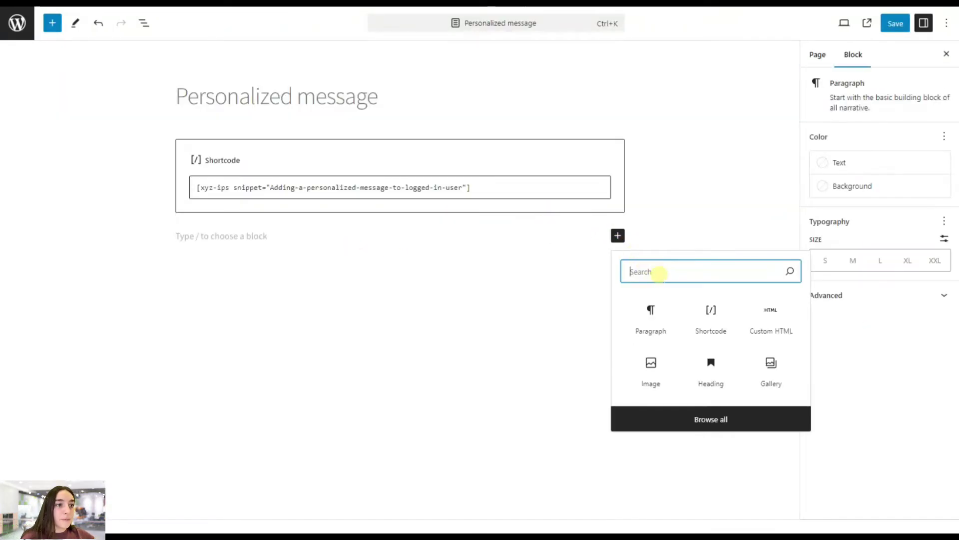
text(clas)
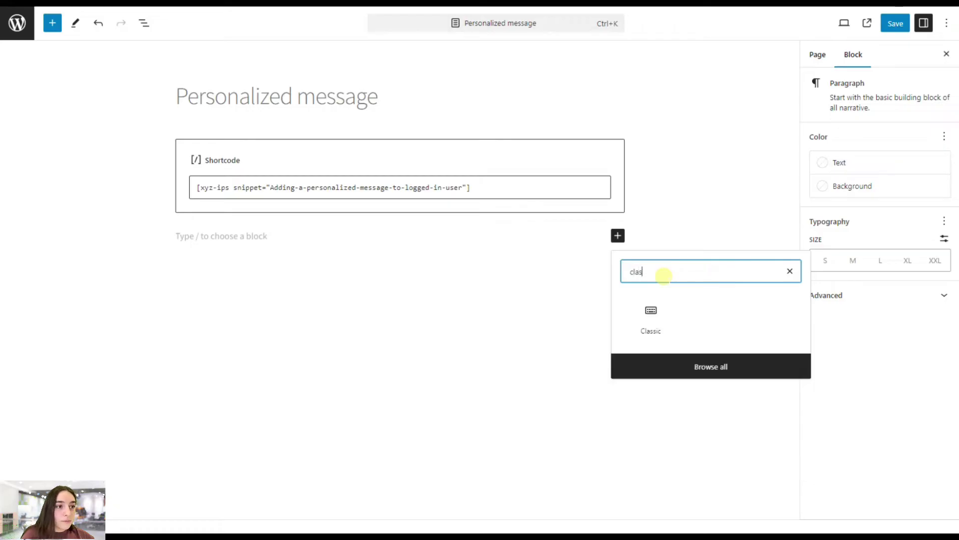
click(657, 323)
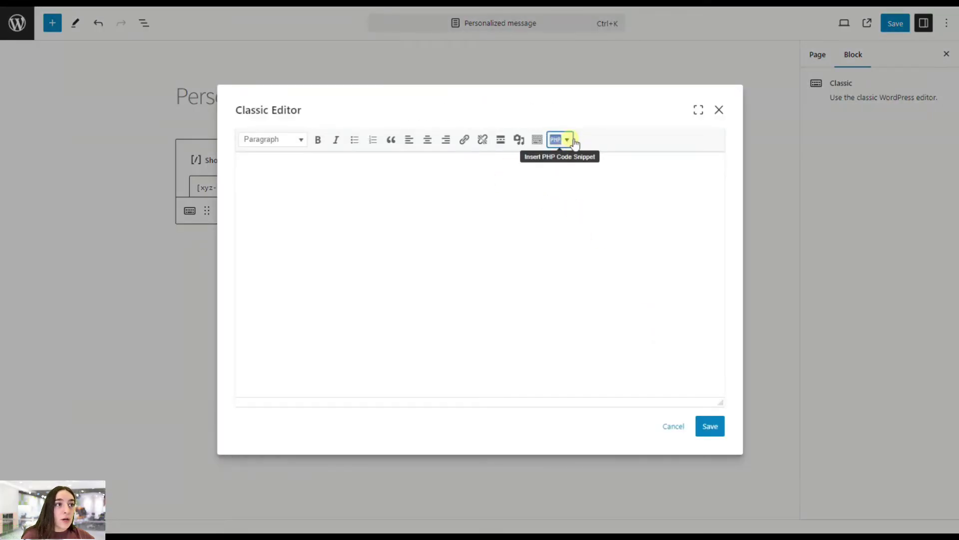
click(574, 141)
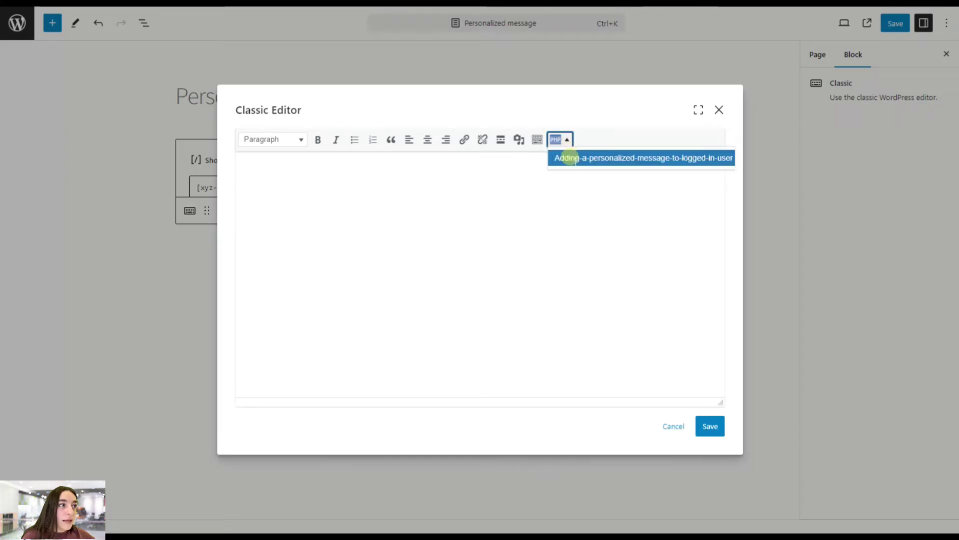
click(570, 158)
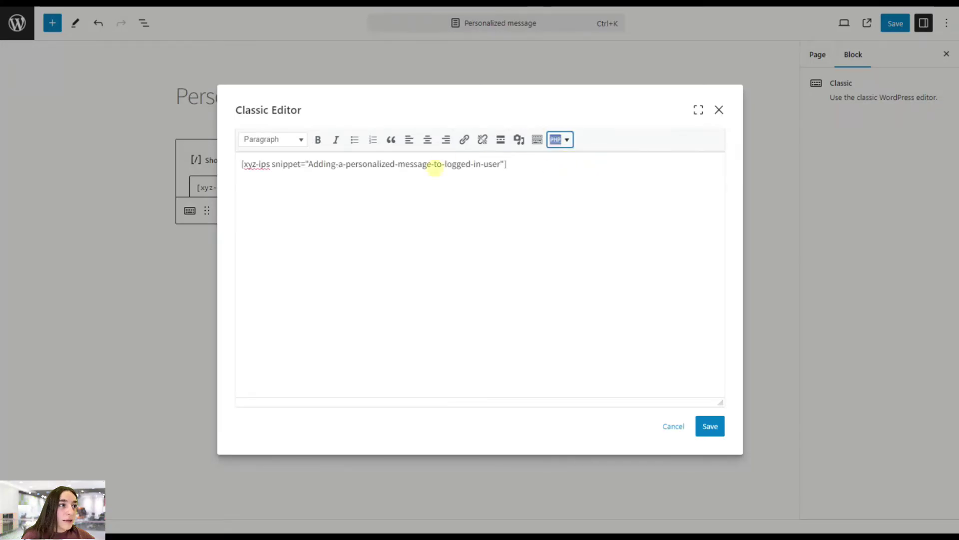
click(705, 429)
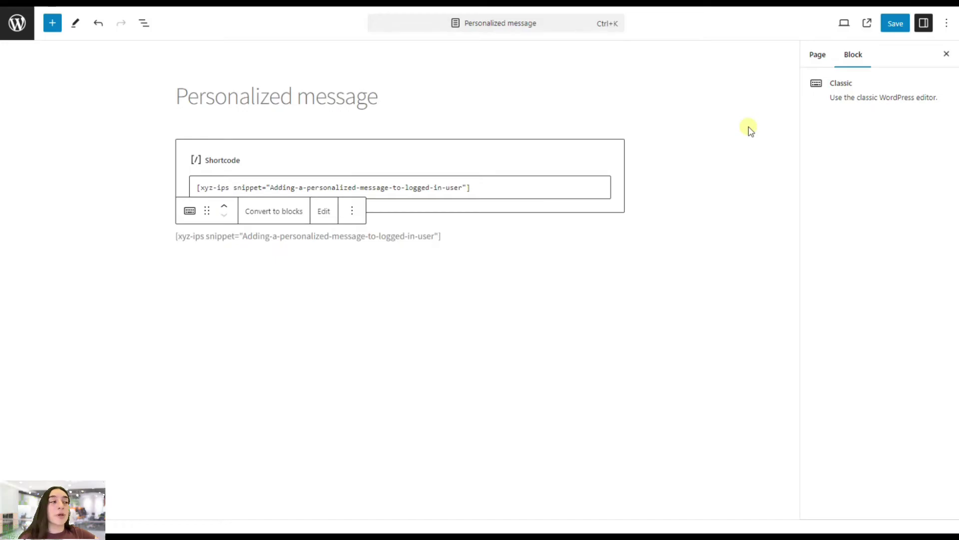
- Leave the editor and paste the snippet shortcode into Footer Column 1's Shortcode block on the Widgets page
click(14, 31)
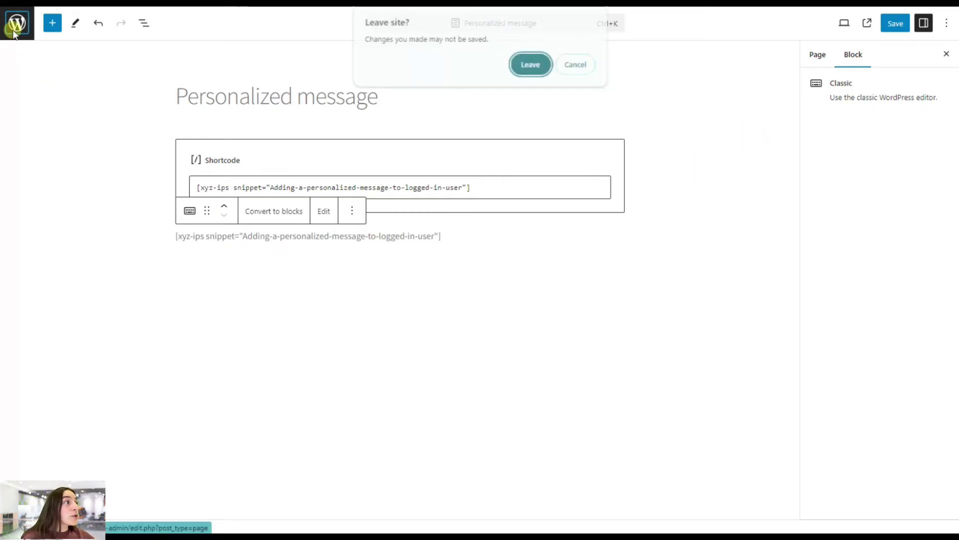
click(530, 65)
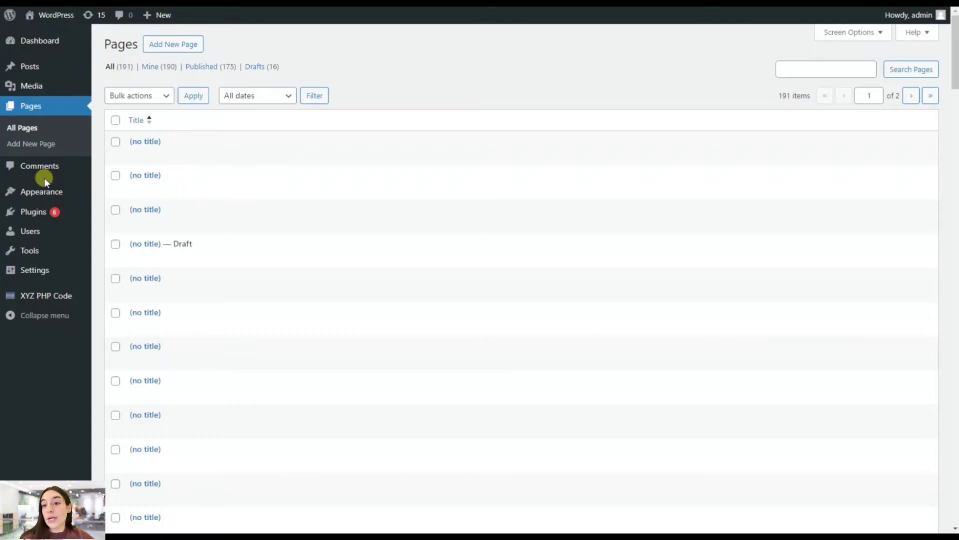
mouse_move(44, 190)
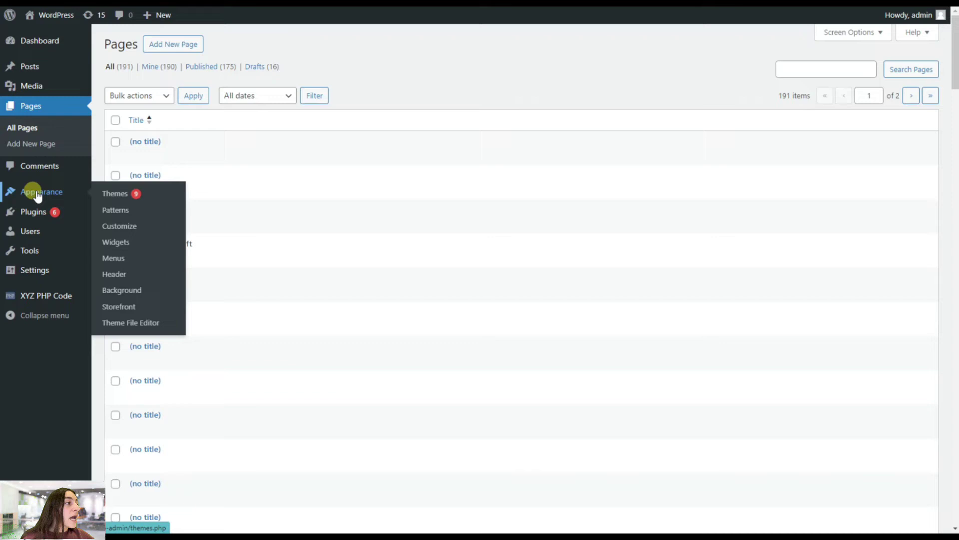
click(114, 243)
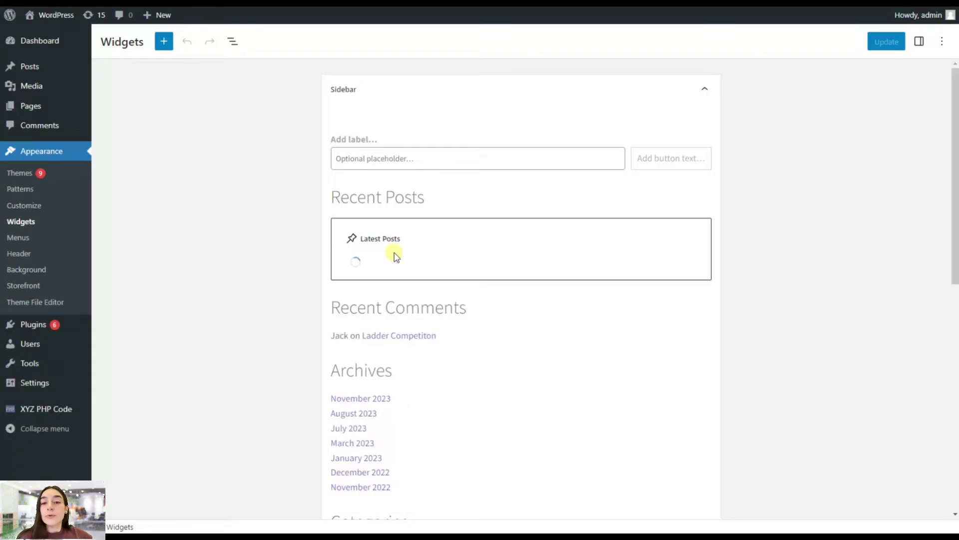
scroll(403, 325, down, 9)
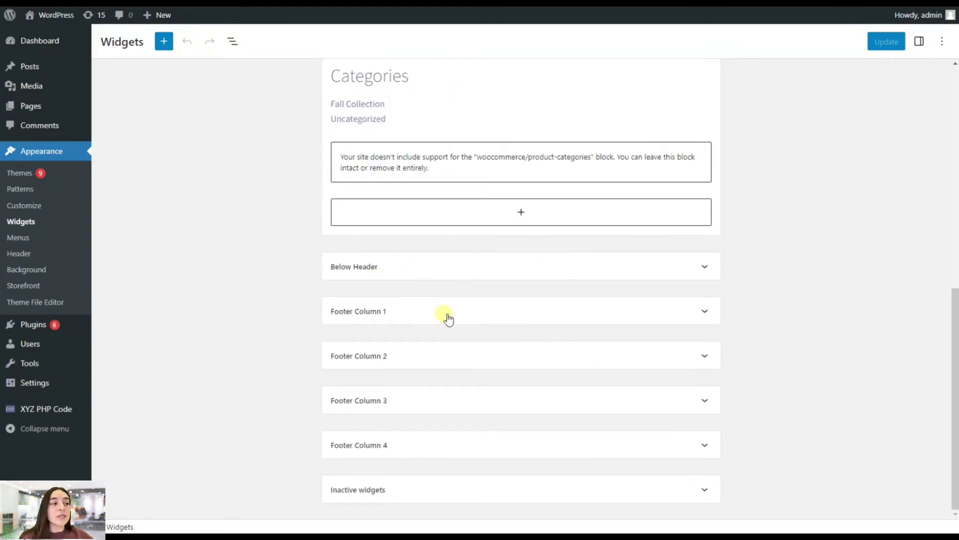
click(703, 310)
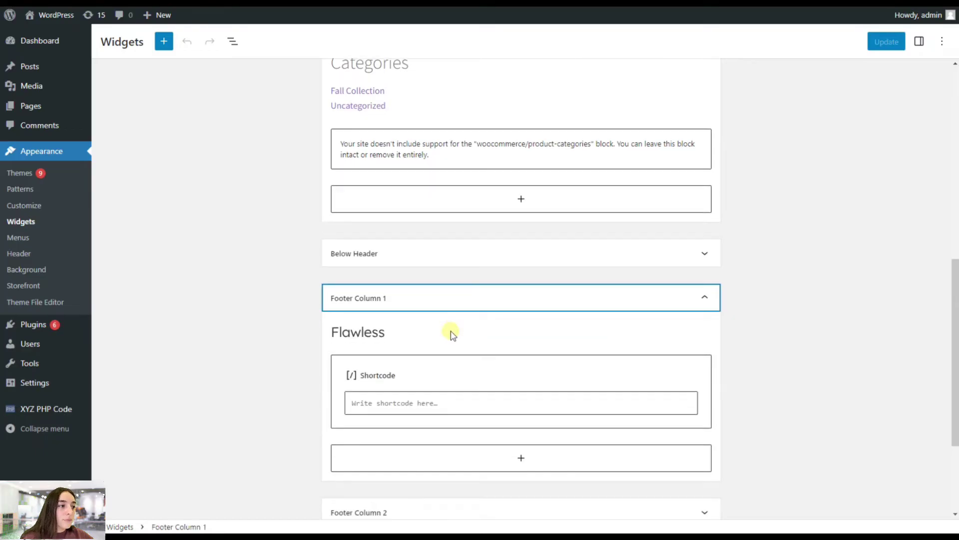
scroll(451, 334, down, 2)
click(417, 300)
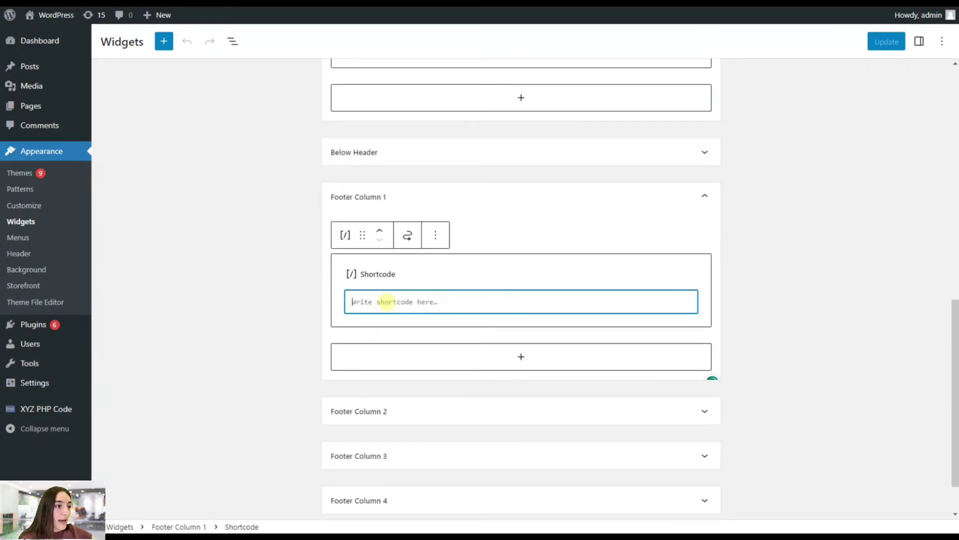
text([xyz-ips snippet="Adding-a-personalized-message-to-logged-in-user"])
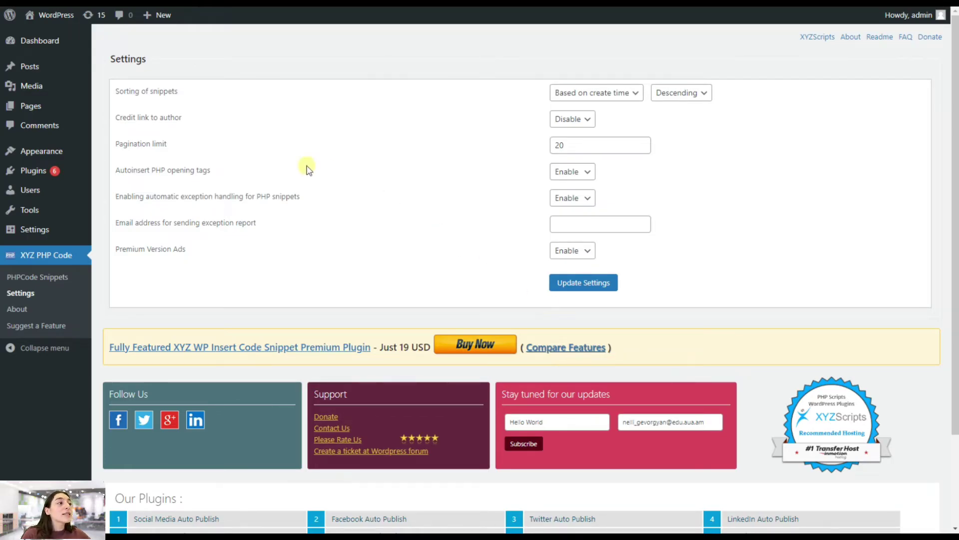
- Review the snippet sorting, Descending order and author credit-link options without changing them
click(592, 100)
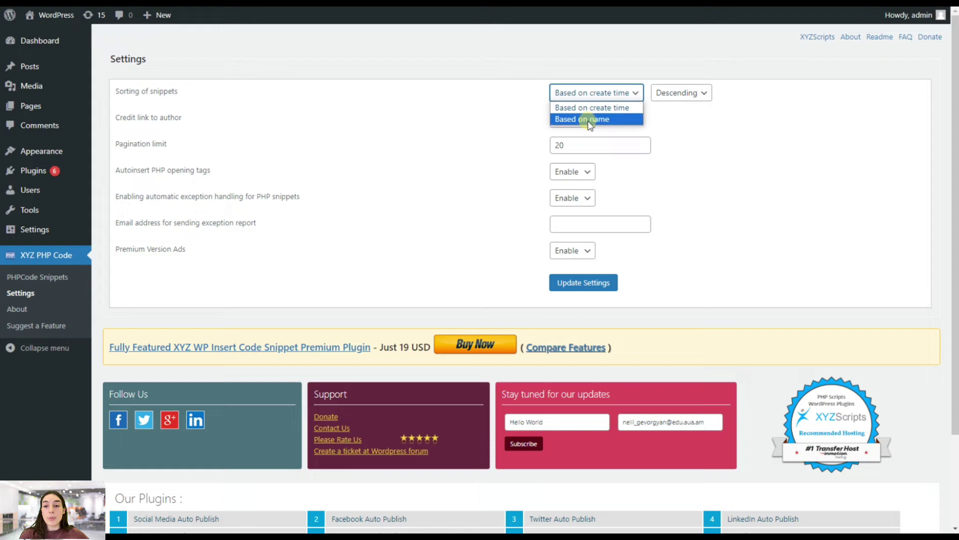
click(686, 95)
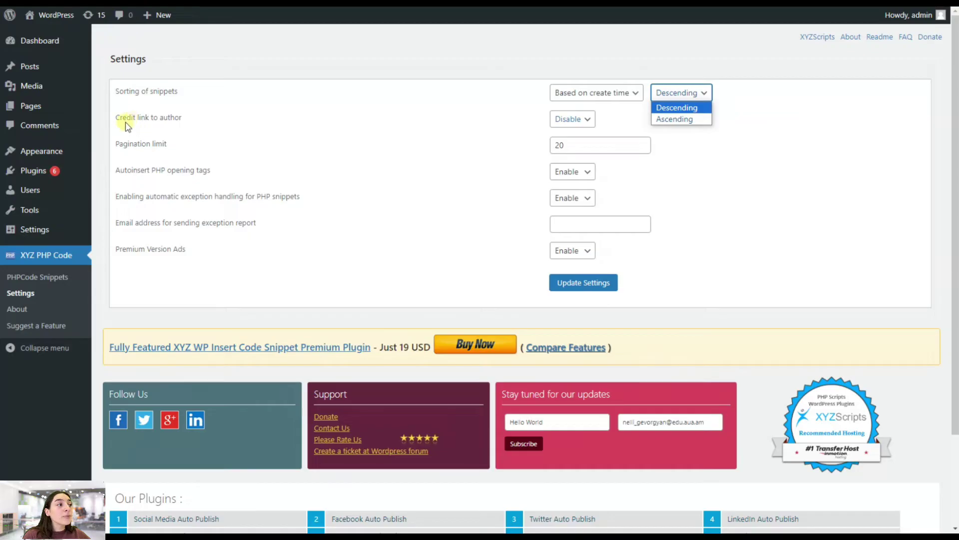
click(568, 123)
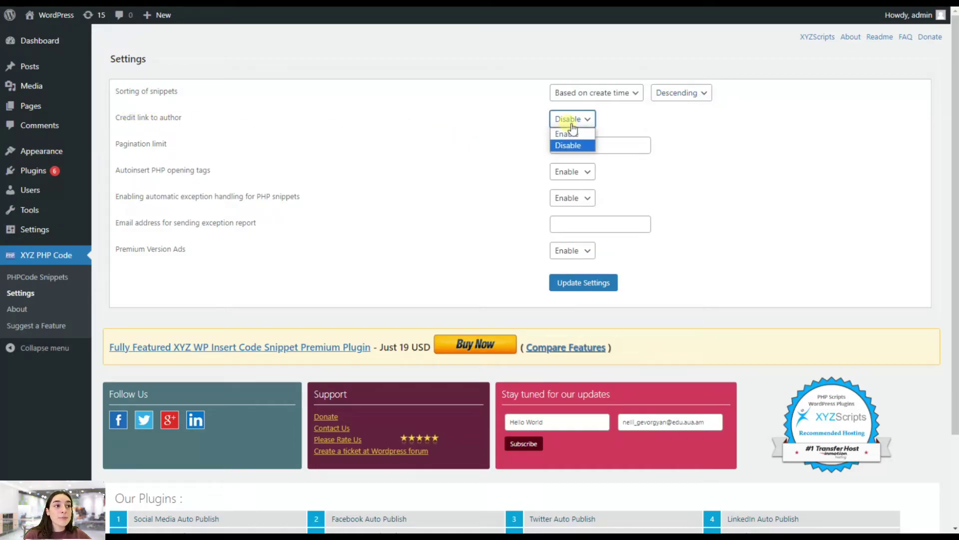
click(569, 124)
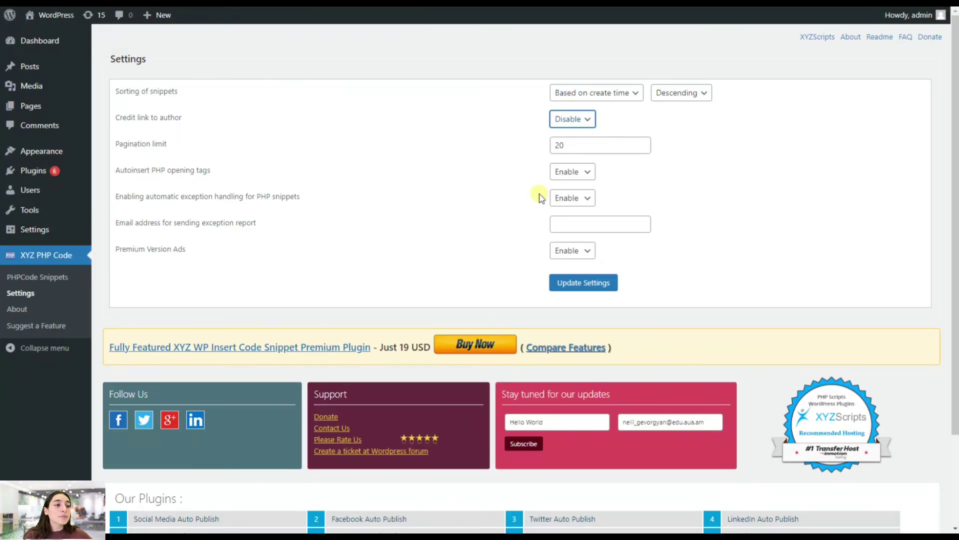
click(588, 229)
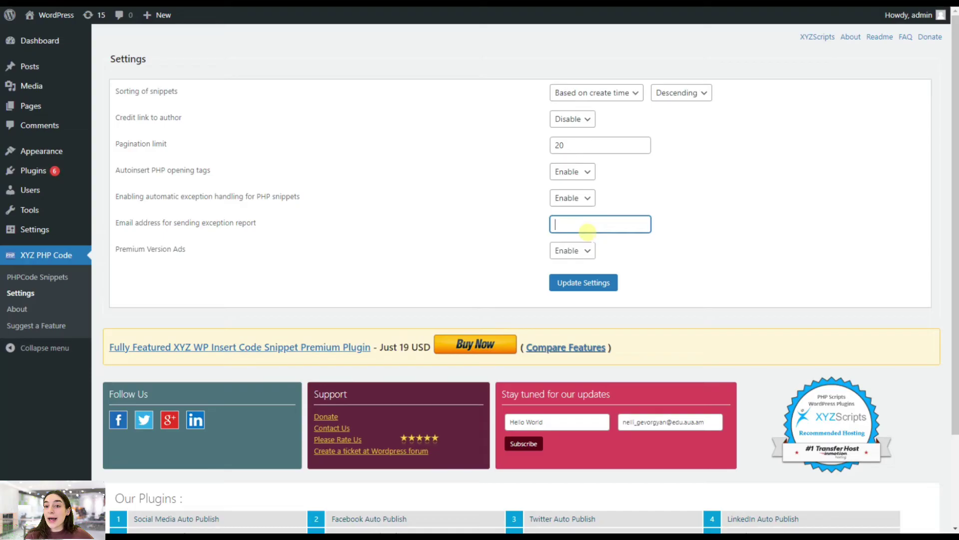